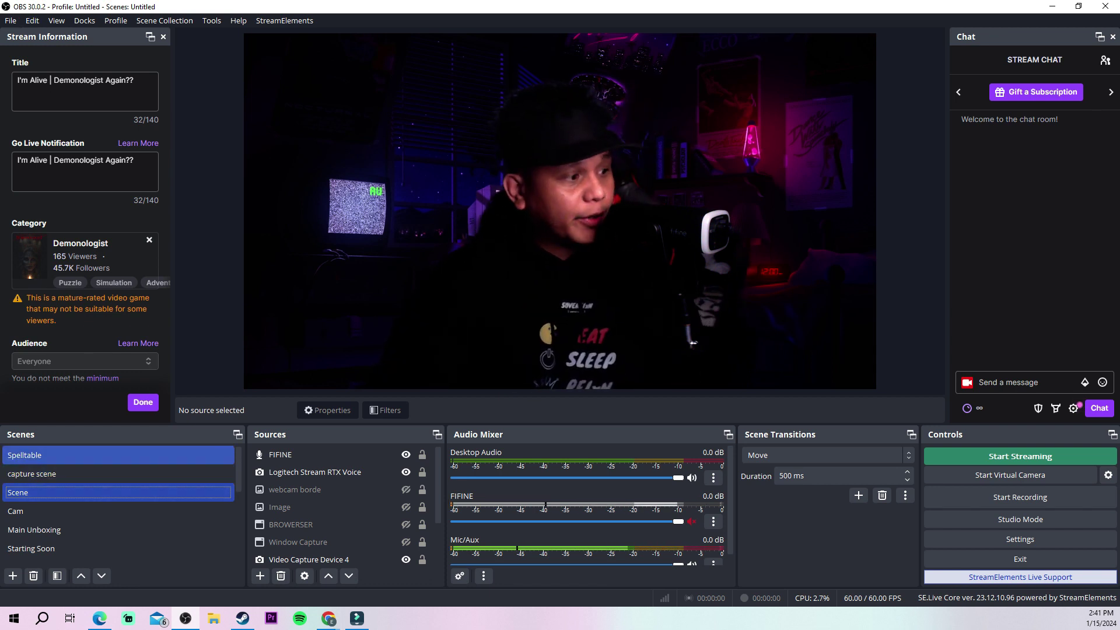
# - In the Spelltable scene, make the Razer Kiyo and Logitech Stream RTX Voice sources visible and slightly enlarge the Logitech overlay
pyautogui.click(25, 455)
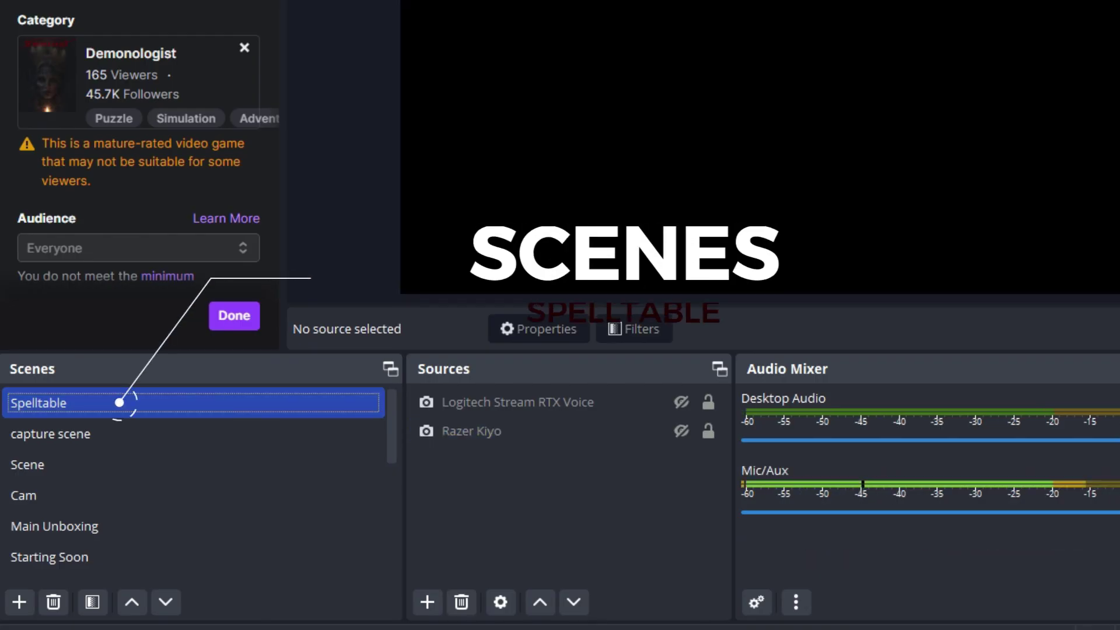
pyautogui.click(471, 431)
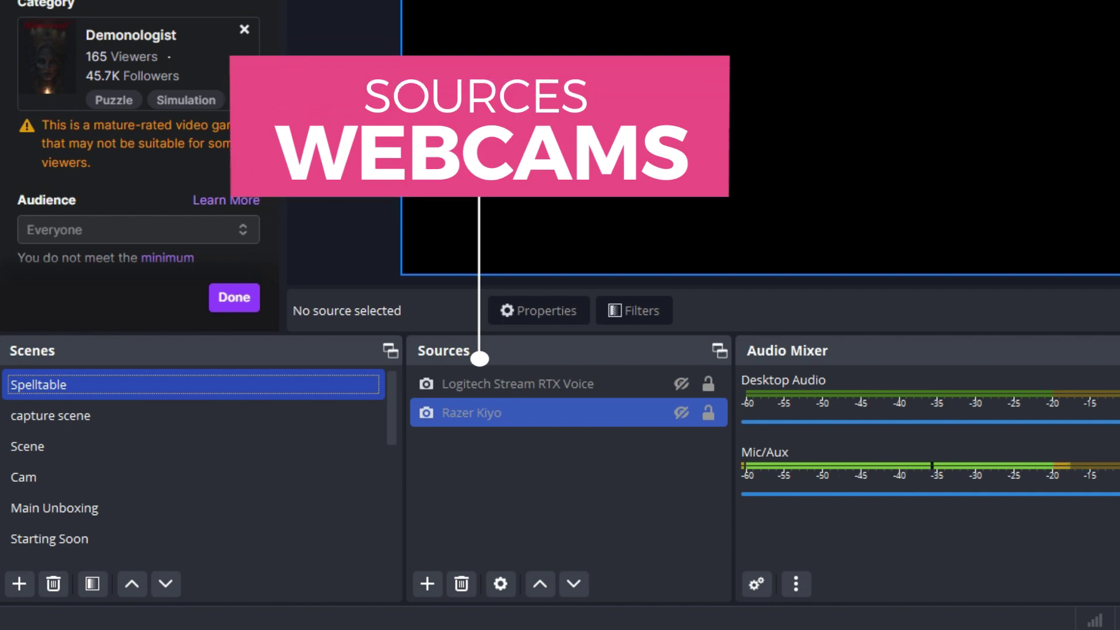
pyautogui.click(682, 413)
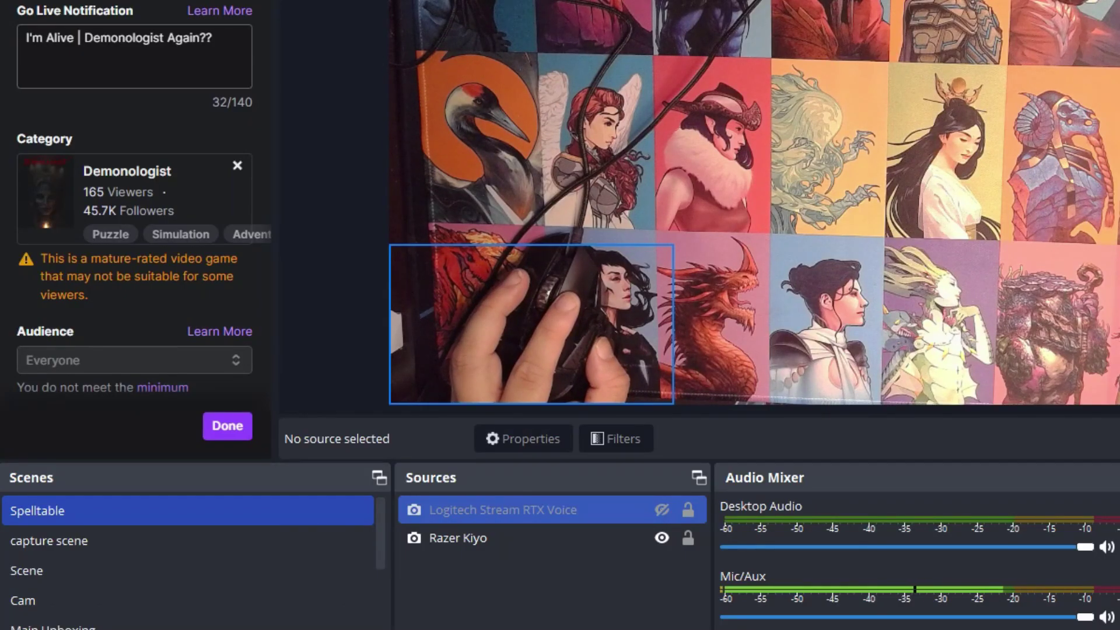
pyautogui.click(661, 510)
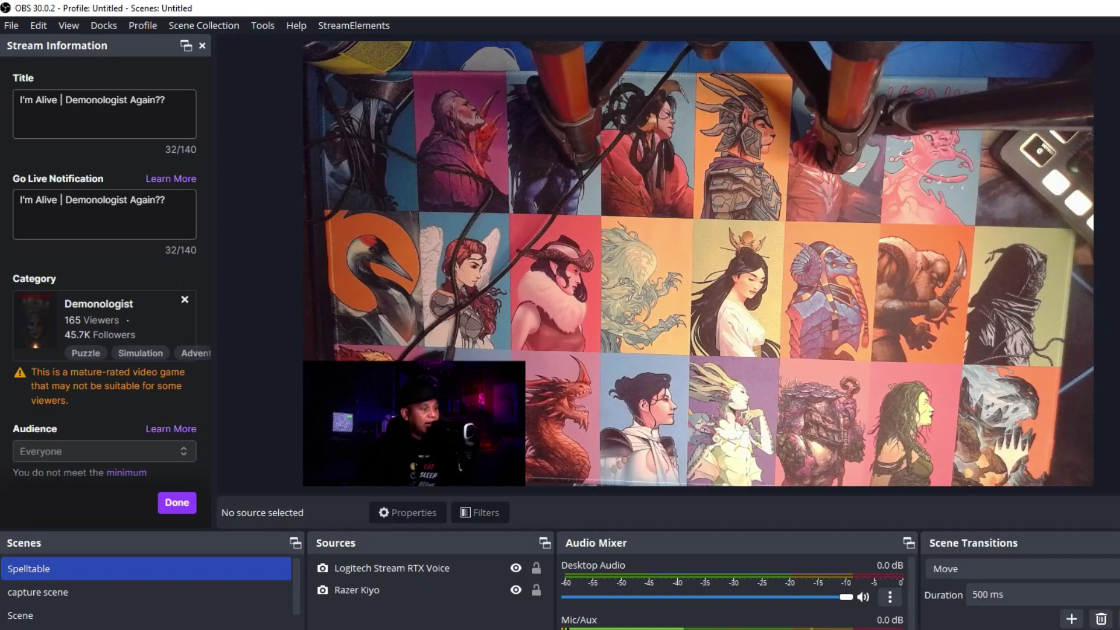
pyautogui.click(532, 324)
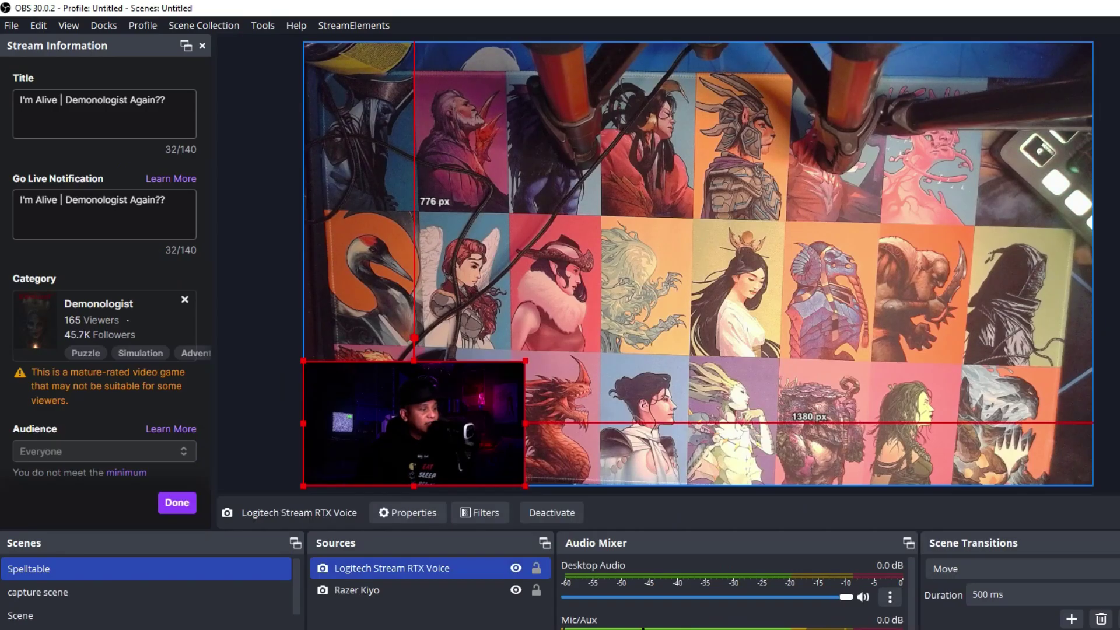
pyautogui.moveTo(414, 422)
pyautogui.mouseDown()
pyautogui.moveTo(600, 288)
pyautogui.moveTo(570, 272)
pyautogui.moveTo(572, 224)
pyautogui.moveTo(571, 268)
pyautogui.moveTo(459, 393)
pyautogui.moveTo(417, 422)
pyautogui.mouseUp()
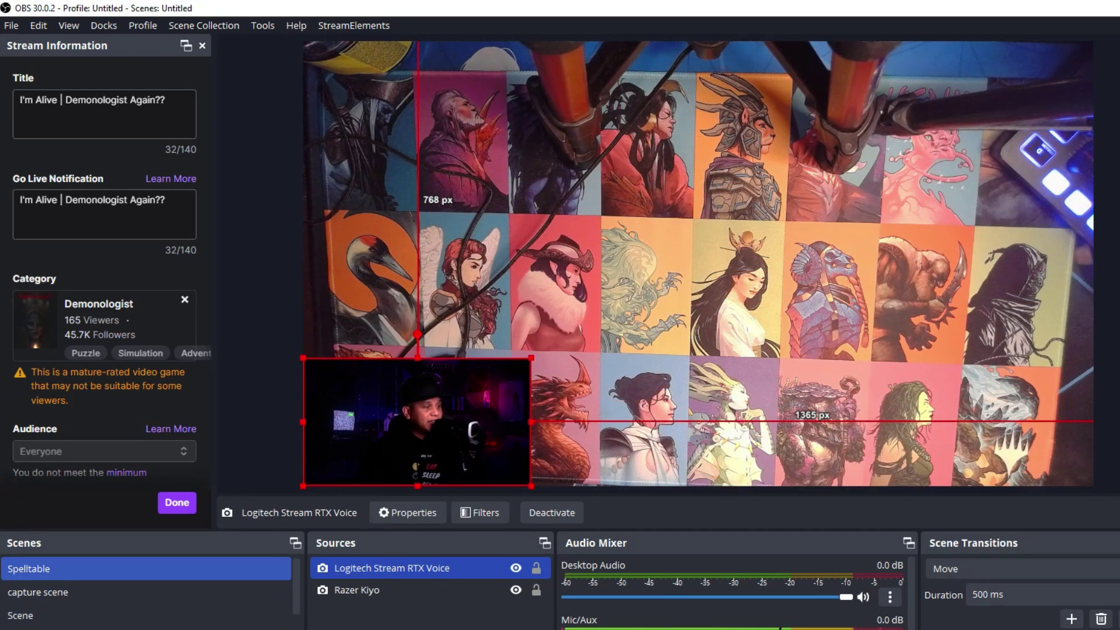
pyautogui.click(12, 629)
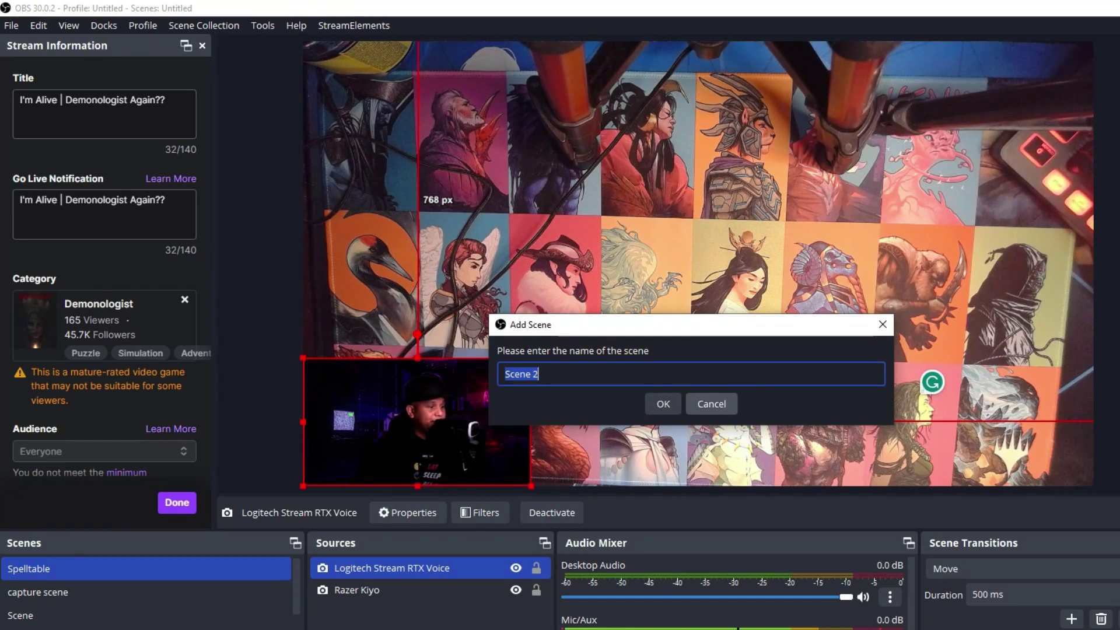
pyautogui.click(711, 404)
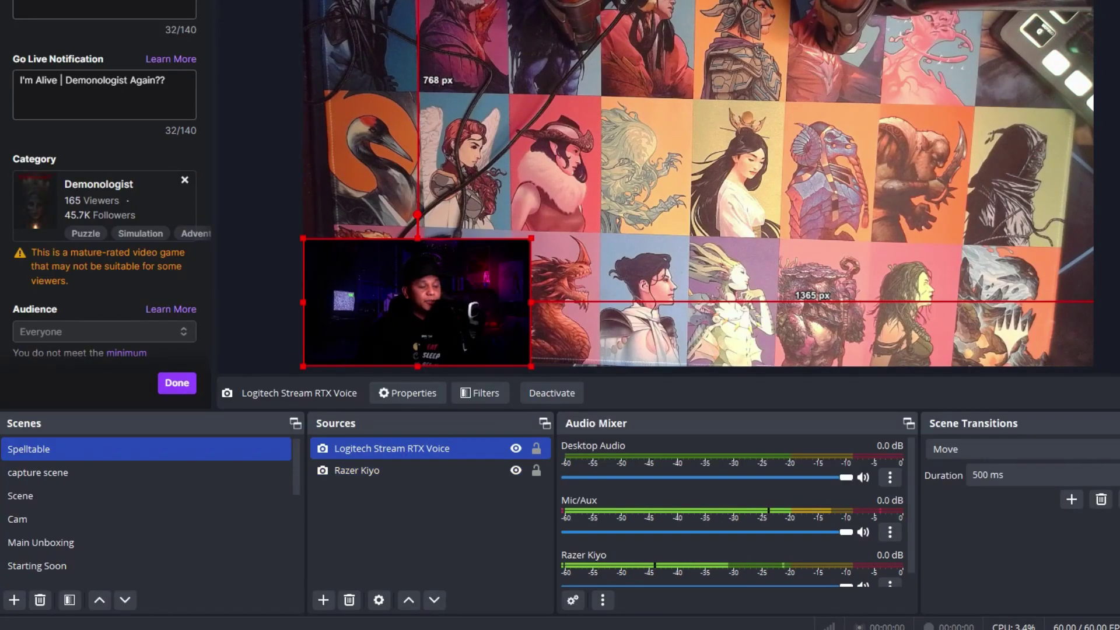
pyautogui.doubleClick(392, 449)
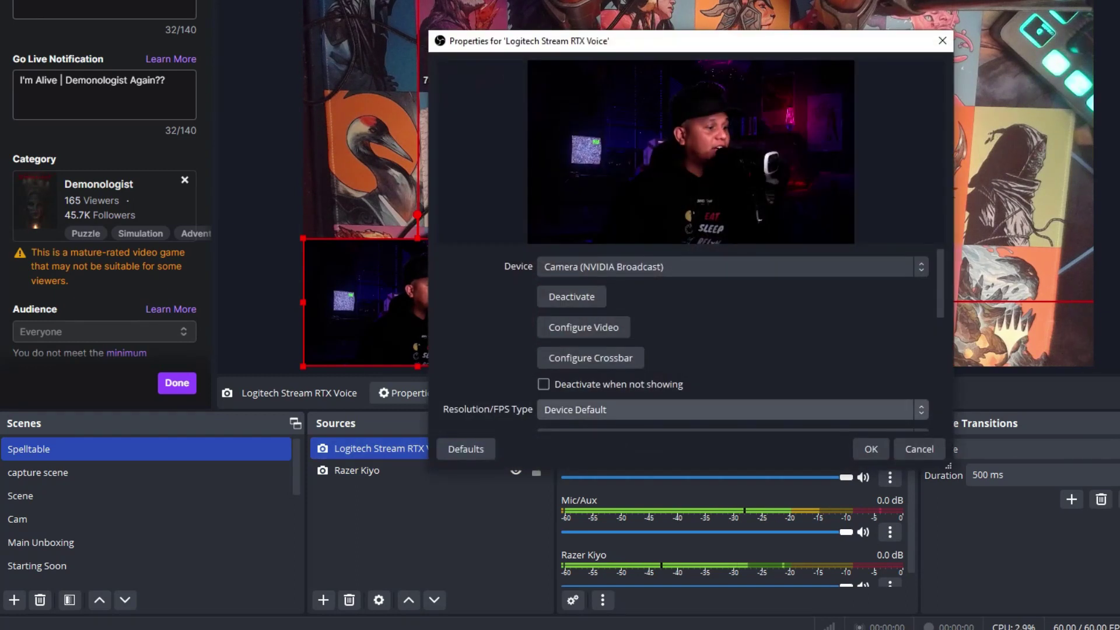
pyautogui.click(919, 448)
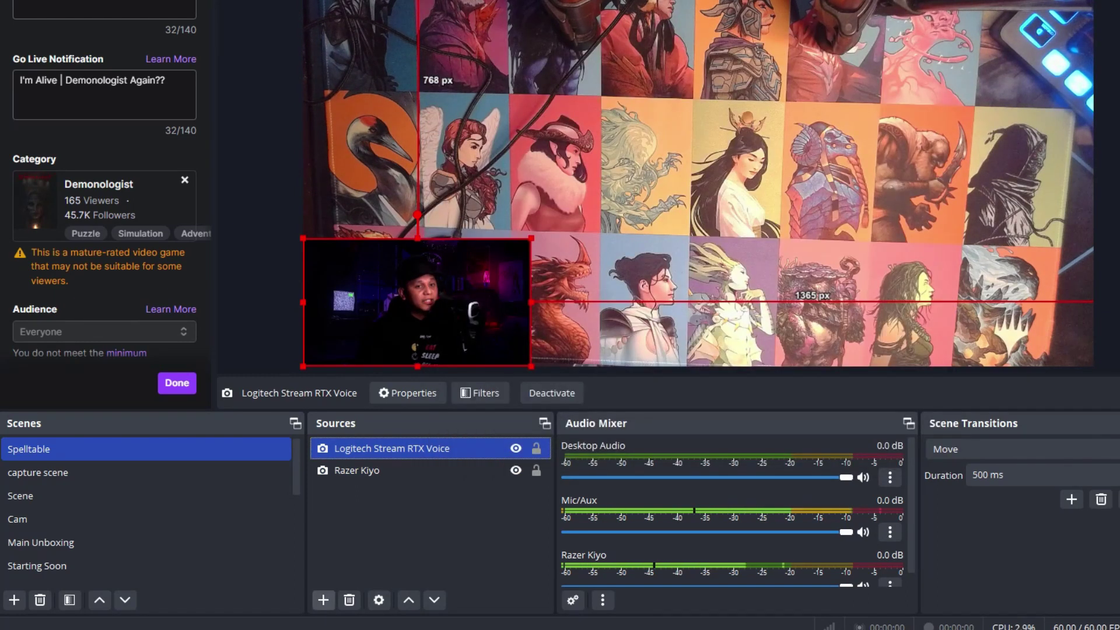
pyautogui.click(323, 600)
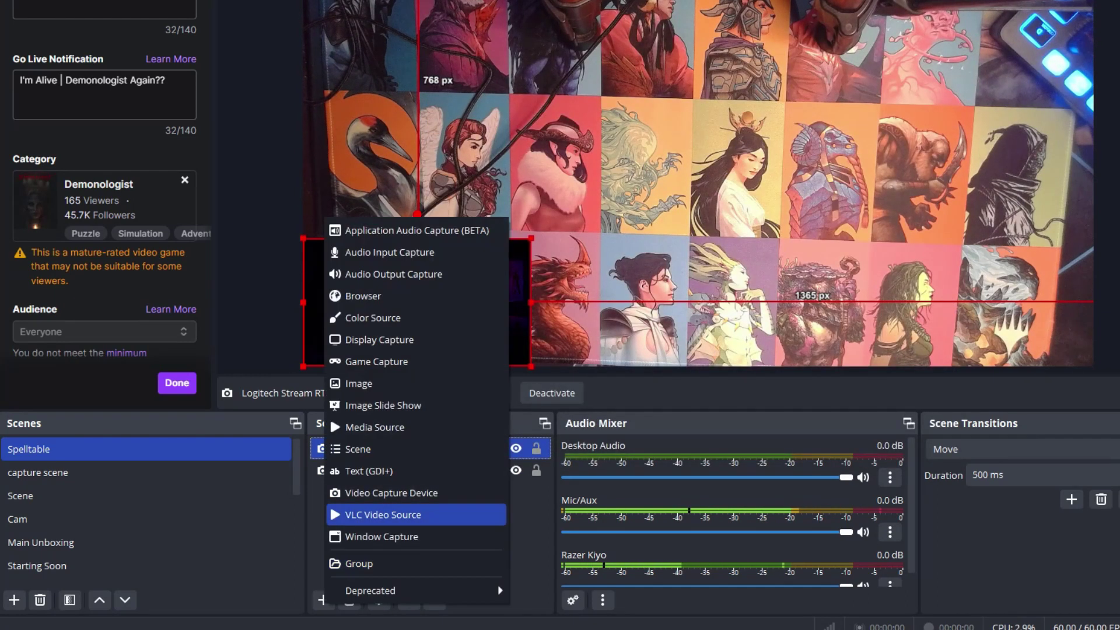
pyautogui.click(330, 493)
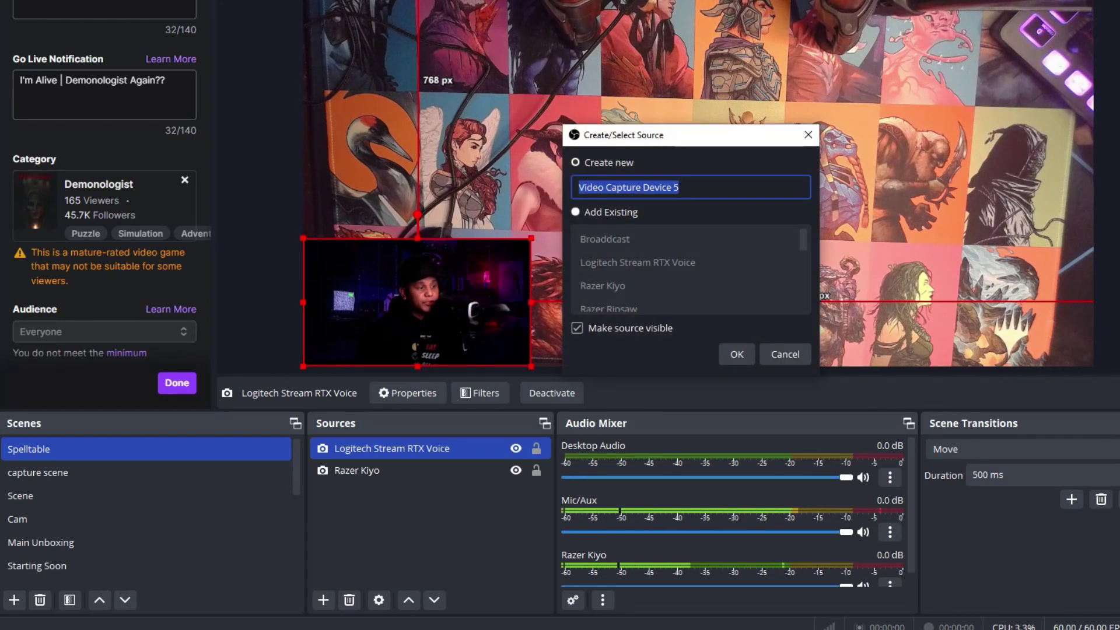
pyautogui.click(785, 354)
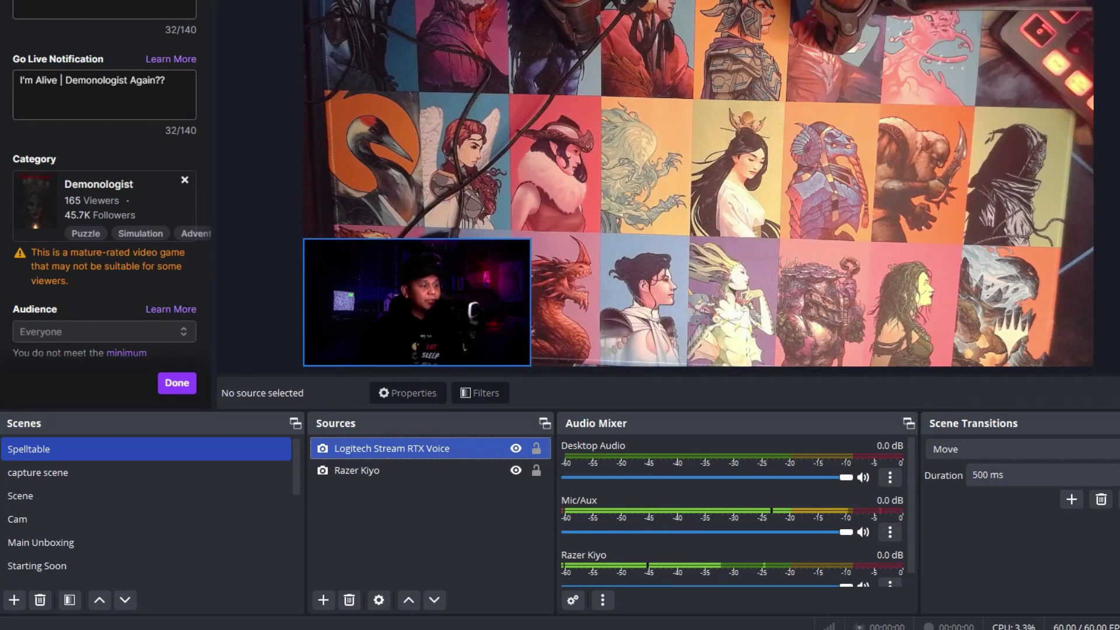
pyautogui.click(392, 449)
pyautogui.click(392, 471)
pyautogui.click(392, 449)
pyautogui.click(392, 470)
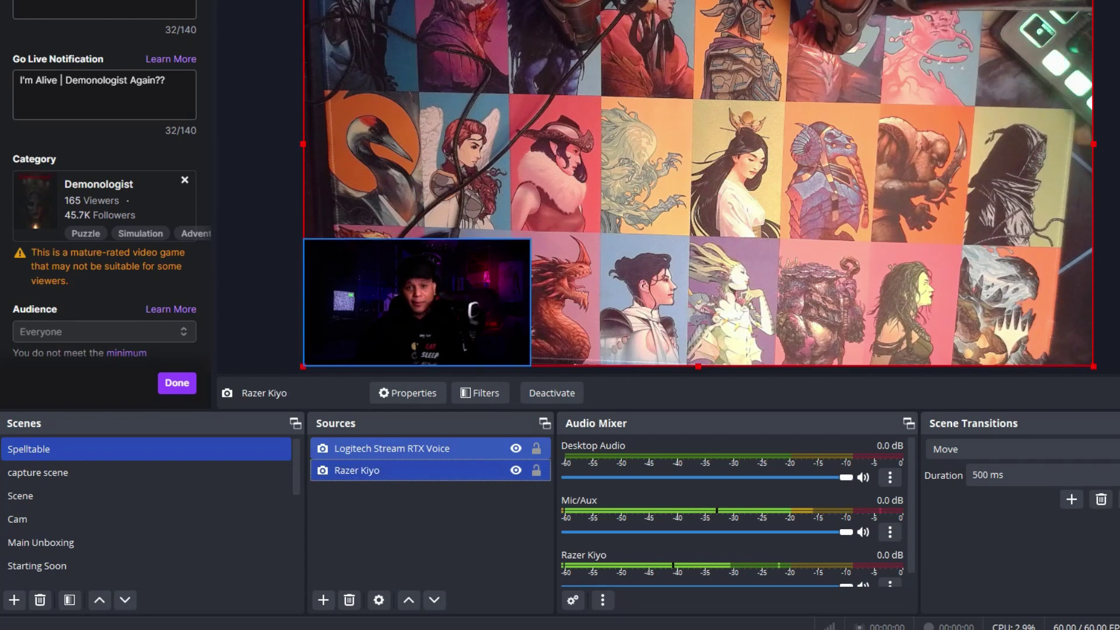
pyautogui.click(357, 471)
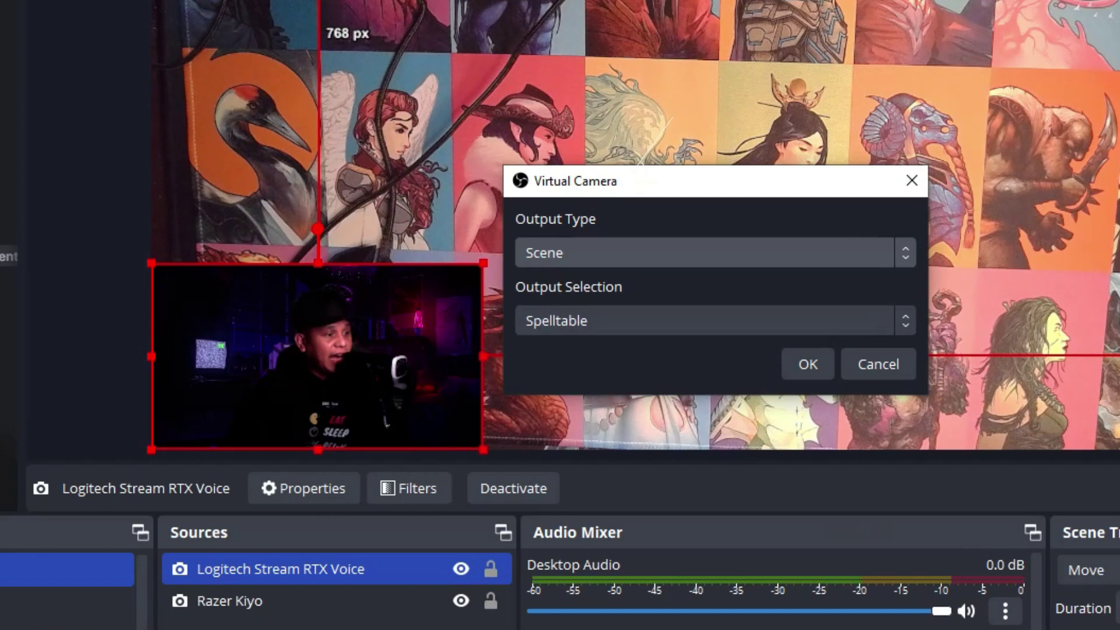
# - Examine the output types available for the virtual camera and leave its settings without changing them
pyautogui.click(714, 252)
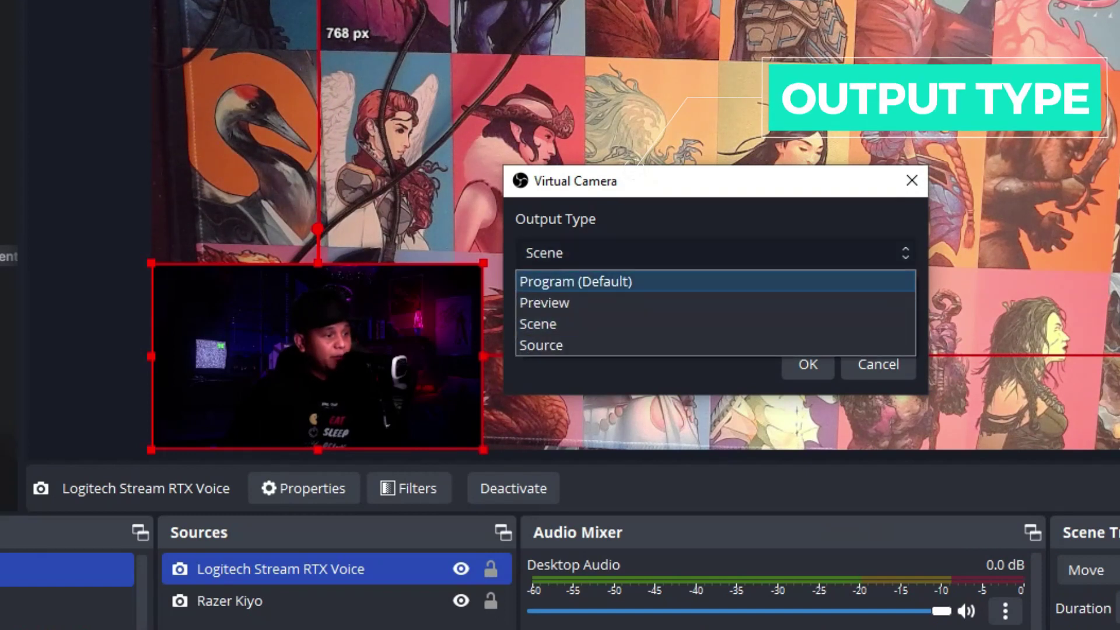
pyautogui.press('Down')
pyautogui.press('Down')
pyautogui.press('Down')
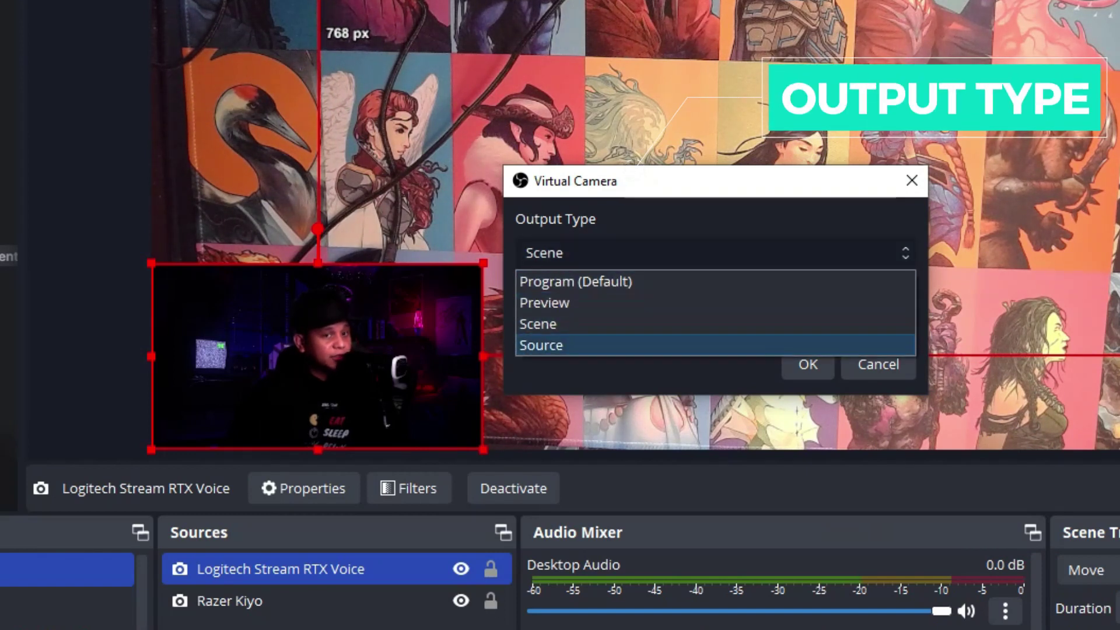
pyautogui.press('Escape')
pyautogui.press('Escape')
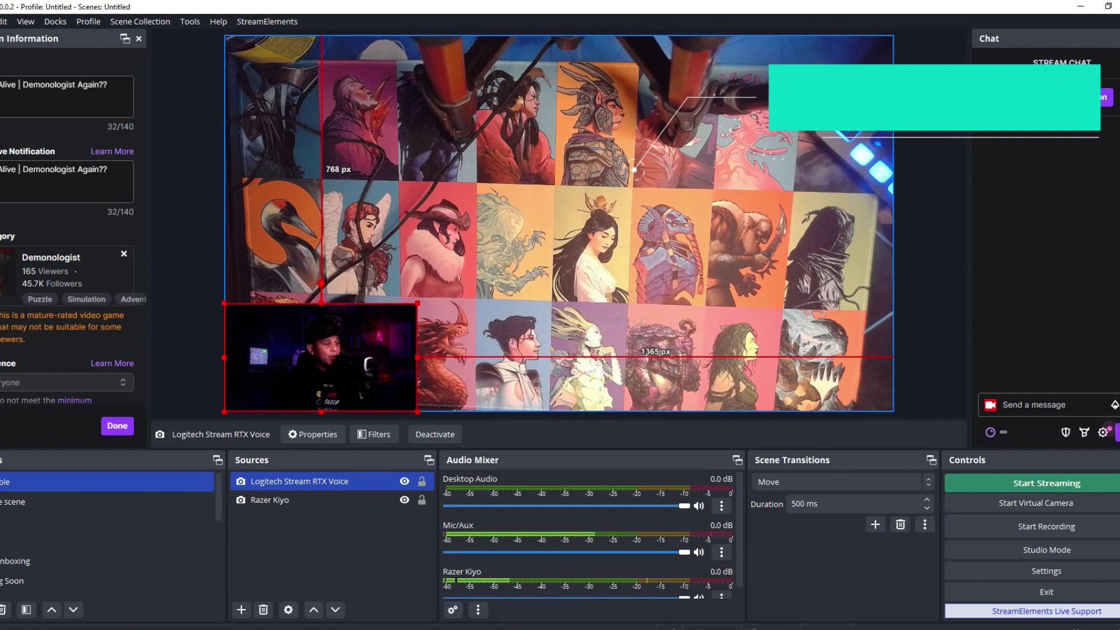
# - Set the virtual camera's scene output to Spelltable and start the virtual camera
pyautogui.click(1119, 503)
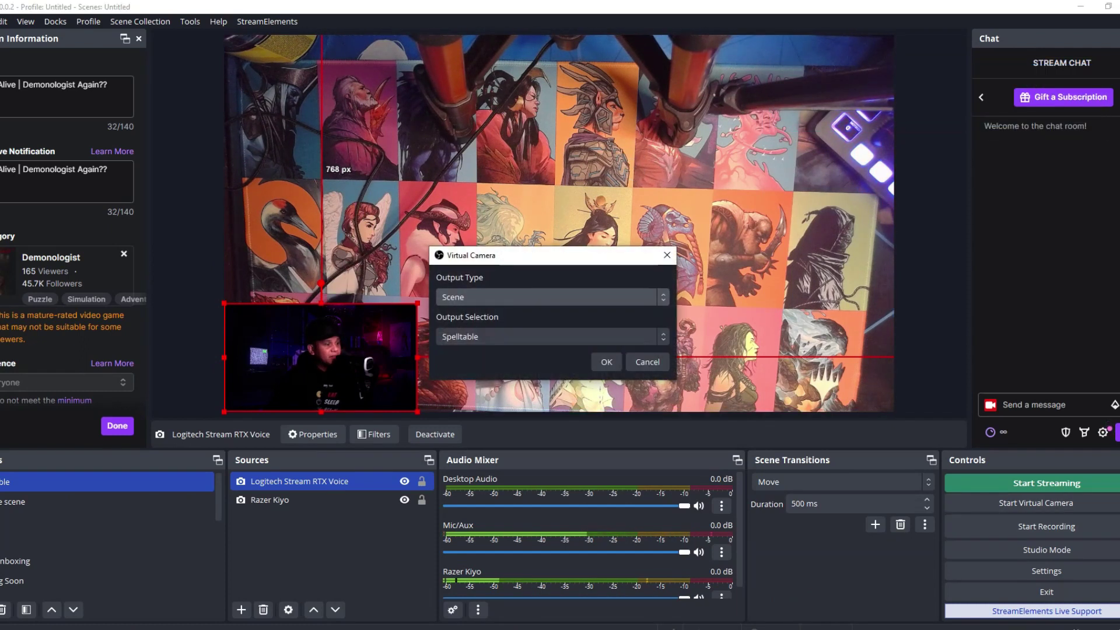
pyautogui.click(552, 337)
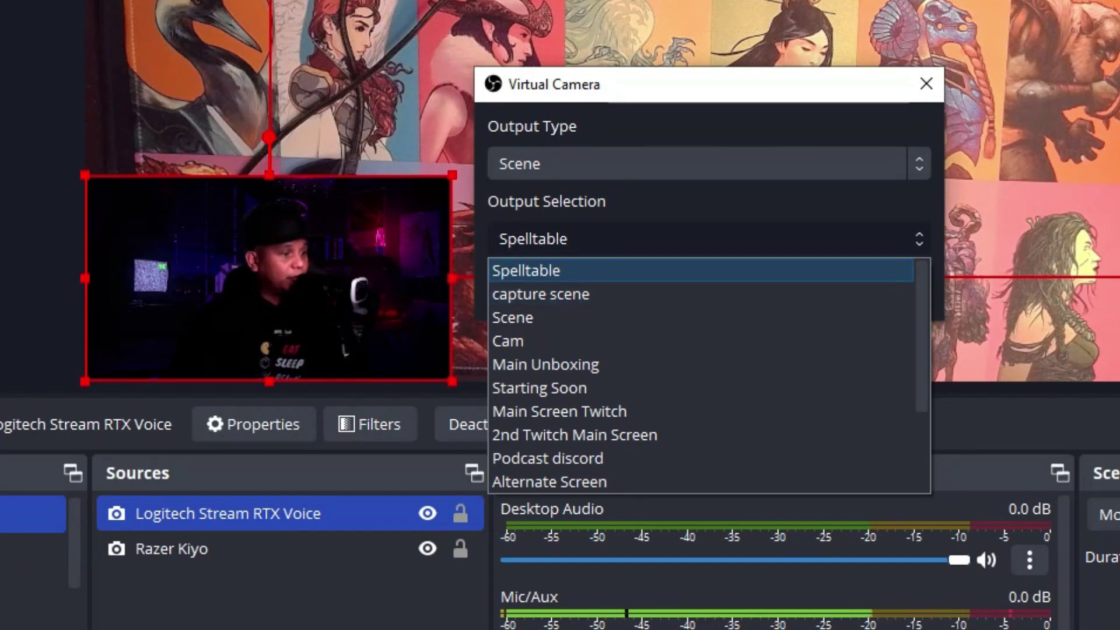
pyautogui.click(526, 271)
pyautogui.click(812, 287)
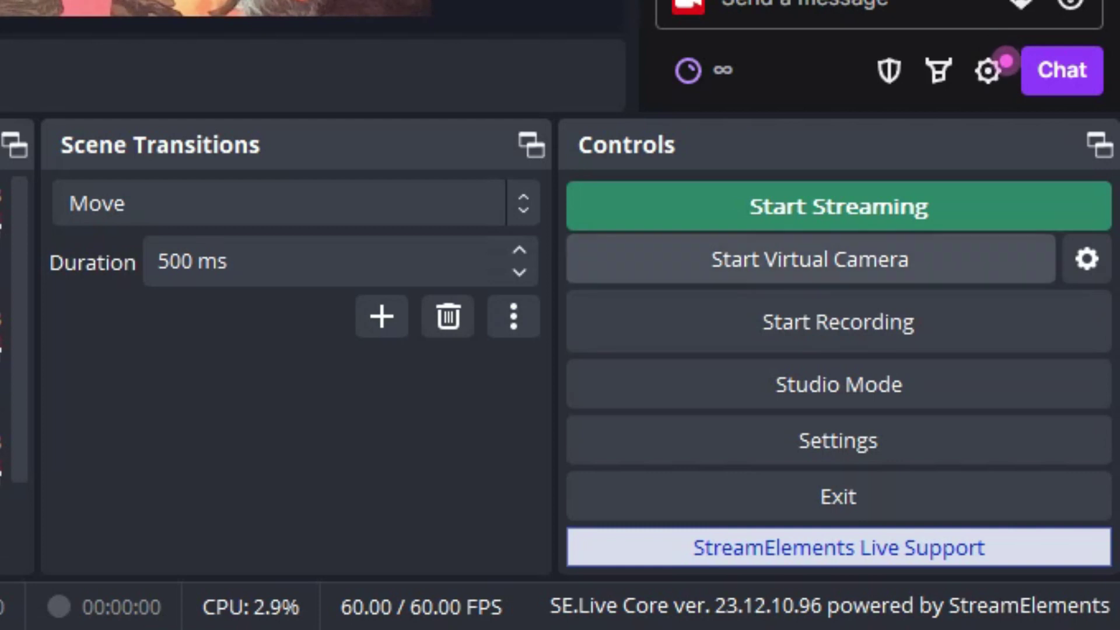
pyautogui.click(810, 258)
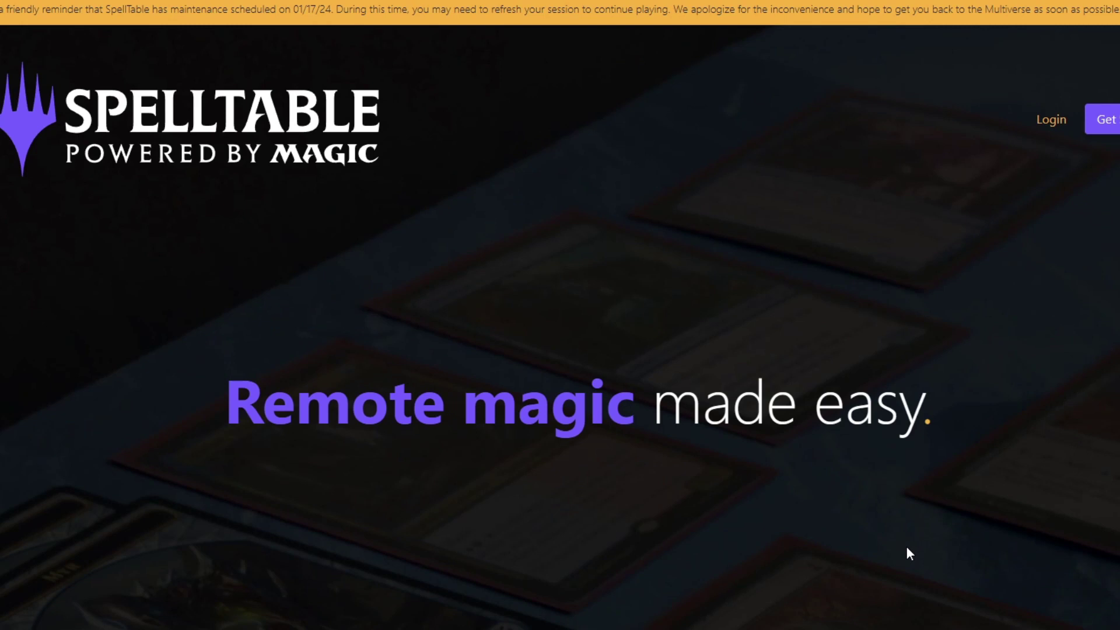
# - Switch to SpellTable in the browser, log in and create a Commander-format game
pyautogui.click(1049, 132)
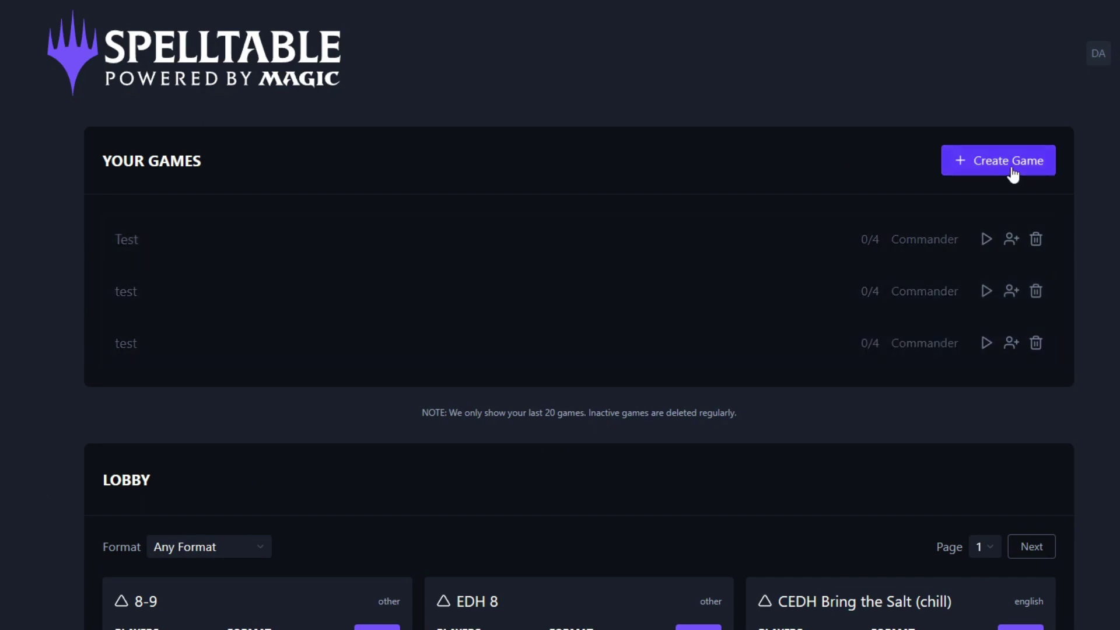
pyautogui.click(1012, 172)
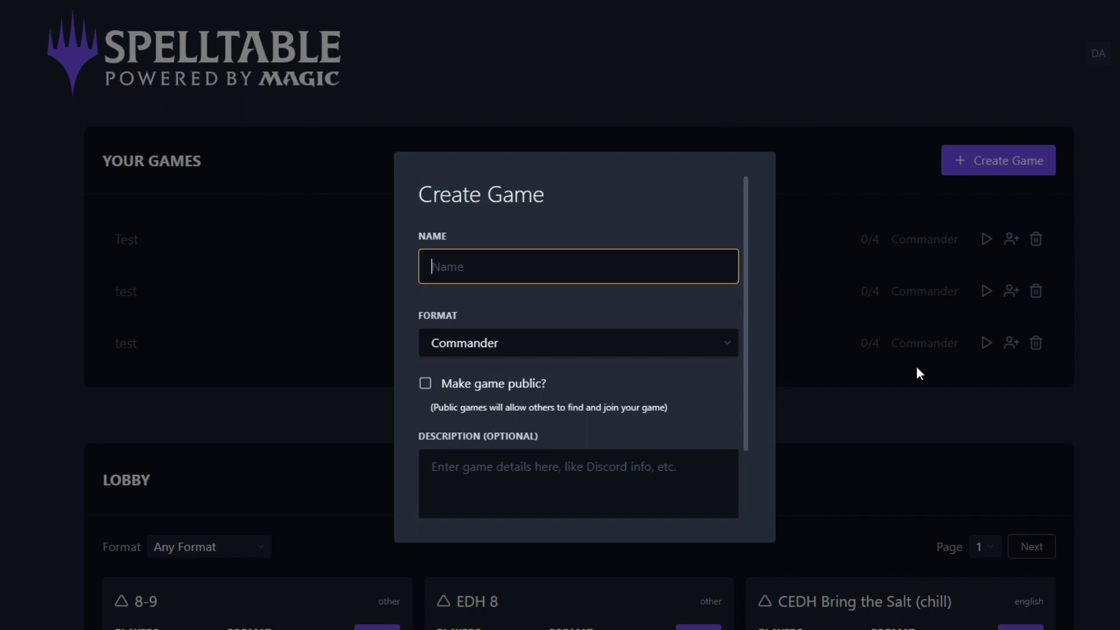
pyautogui.write('exm')
pyautogui.press('BackSpace')
pyautogui.press('BackSpace')
pyautogui.press('BackSpace')
pyautogui.scroll(-2, 620, 355)
pyautogui.click(545, 500)
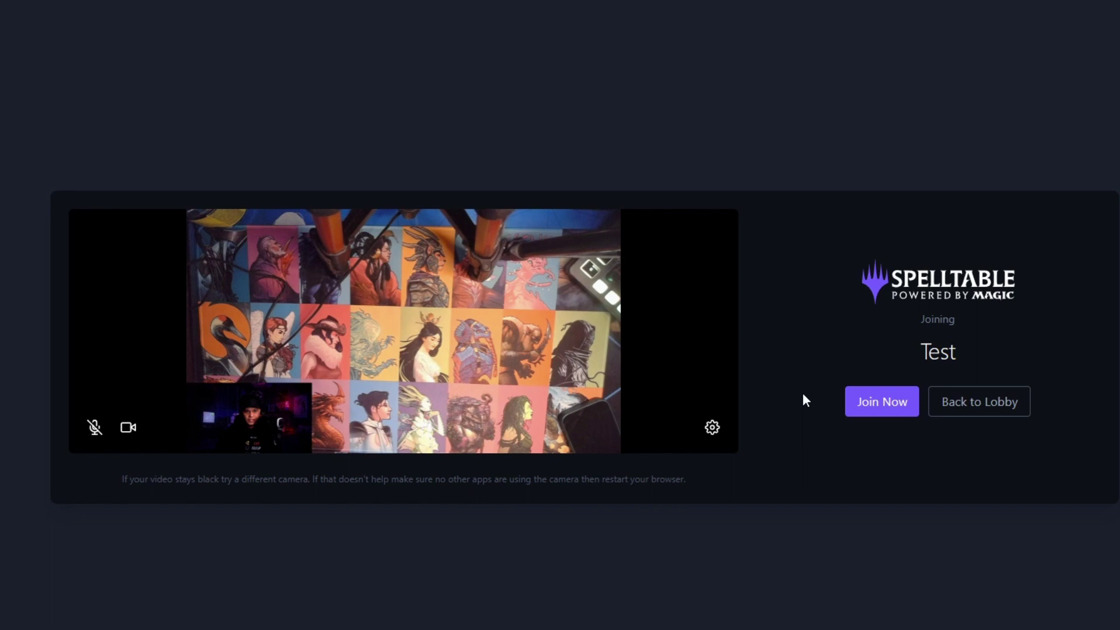
# - Use OBS Virtual Camera as the camera source for the Test game, join it and dismiss the welcome tour
pyautogui.click(712, 427)
pyautogui.click(521, 251)
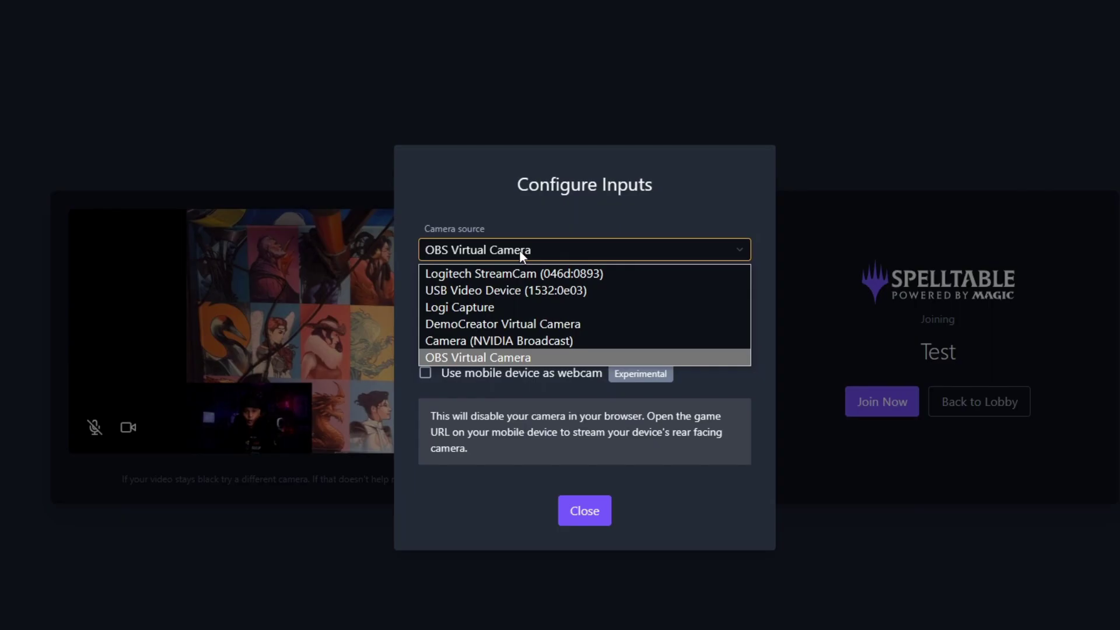
pyautogui.click(519, 250)
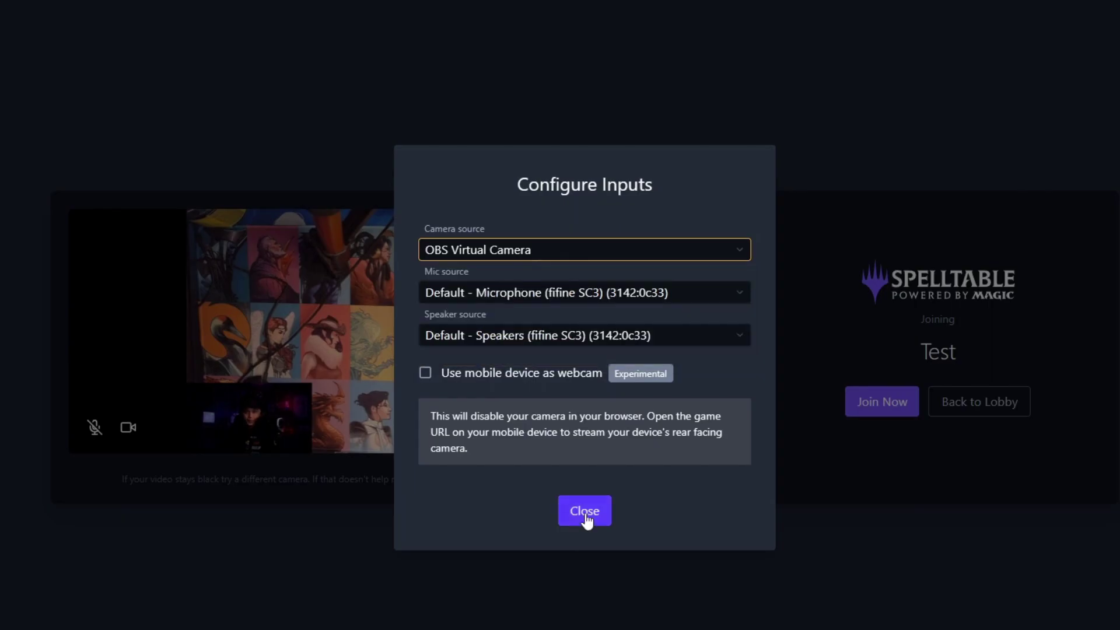
pyautogui.click(574, 528)
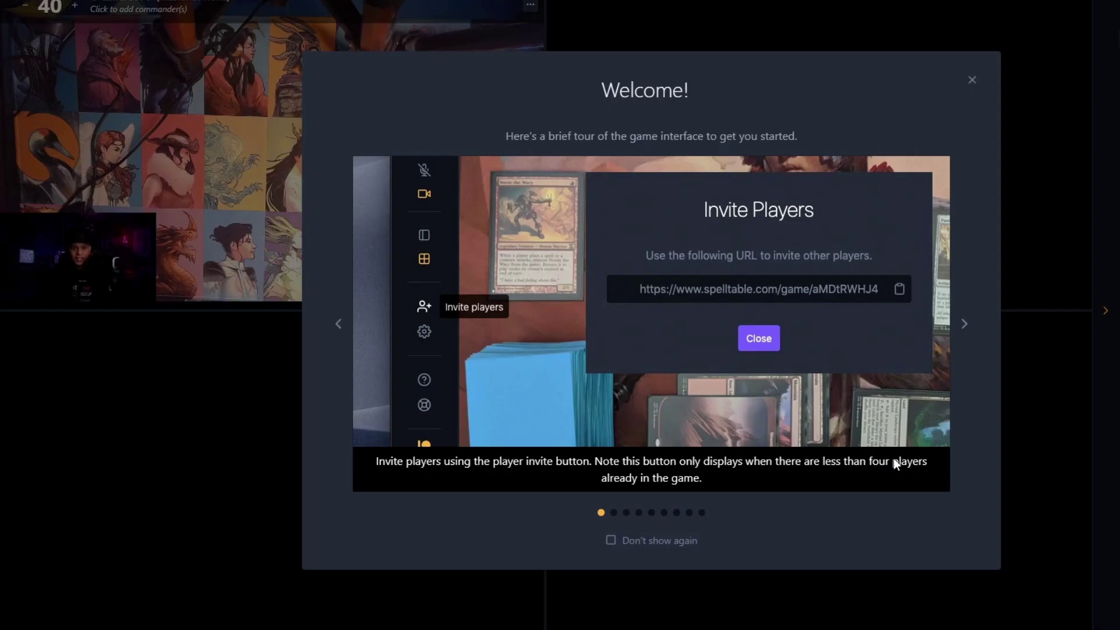
pyautogui.click(972, 80)
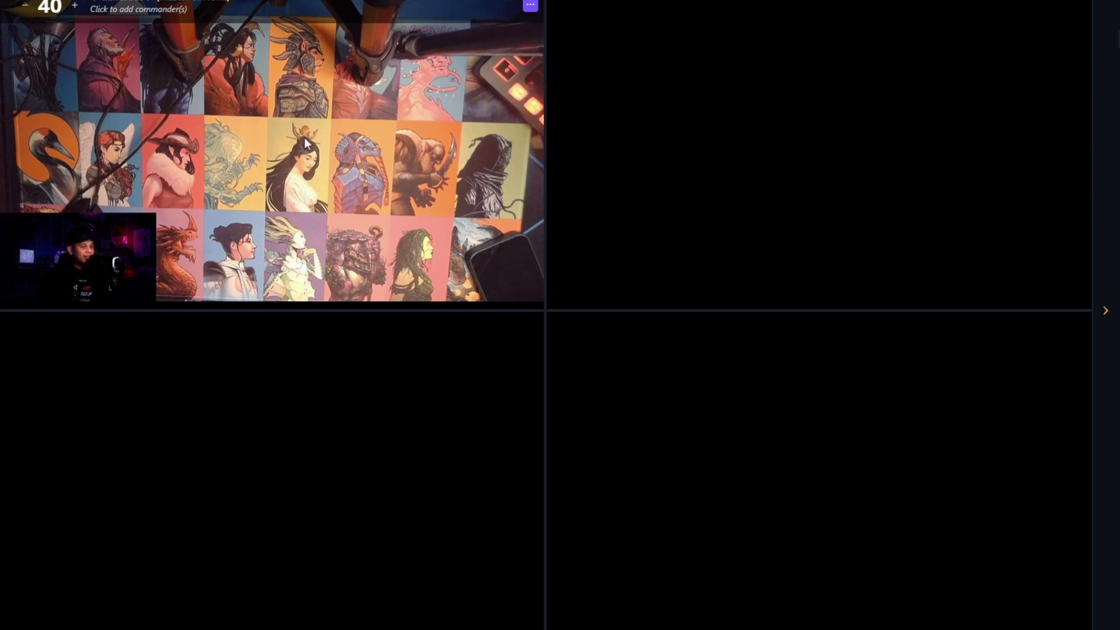
pyautogui.moveTo(3, 151)
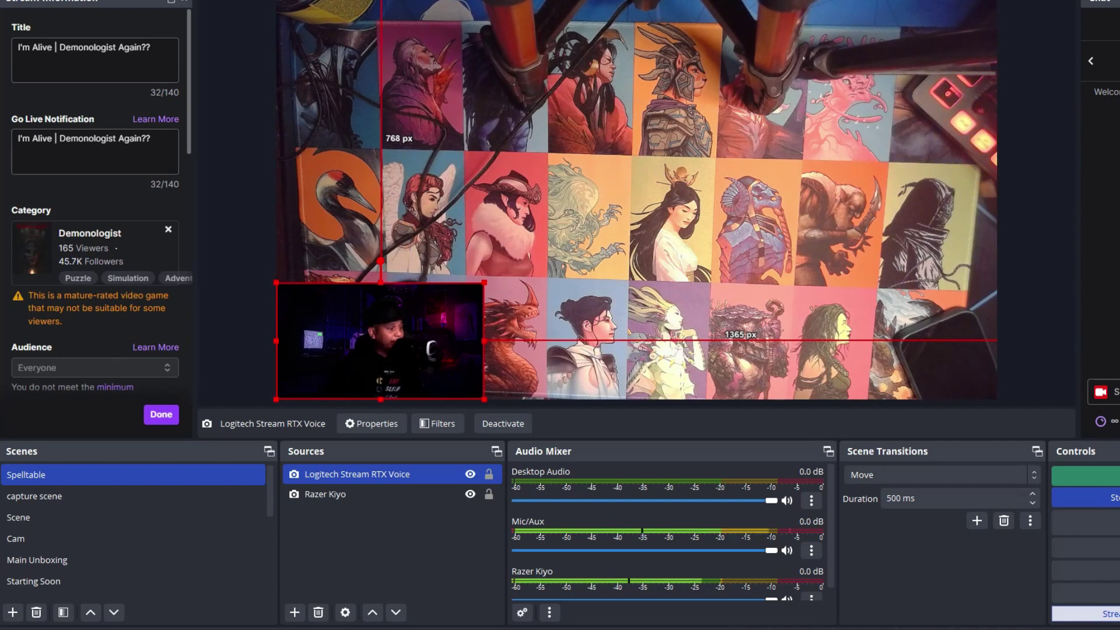
# - Switch to the OBS capture scene, minimise the video editor window and make the SpellTable browser window full screen
pyautogui.click(59, 496)
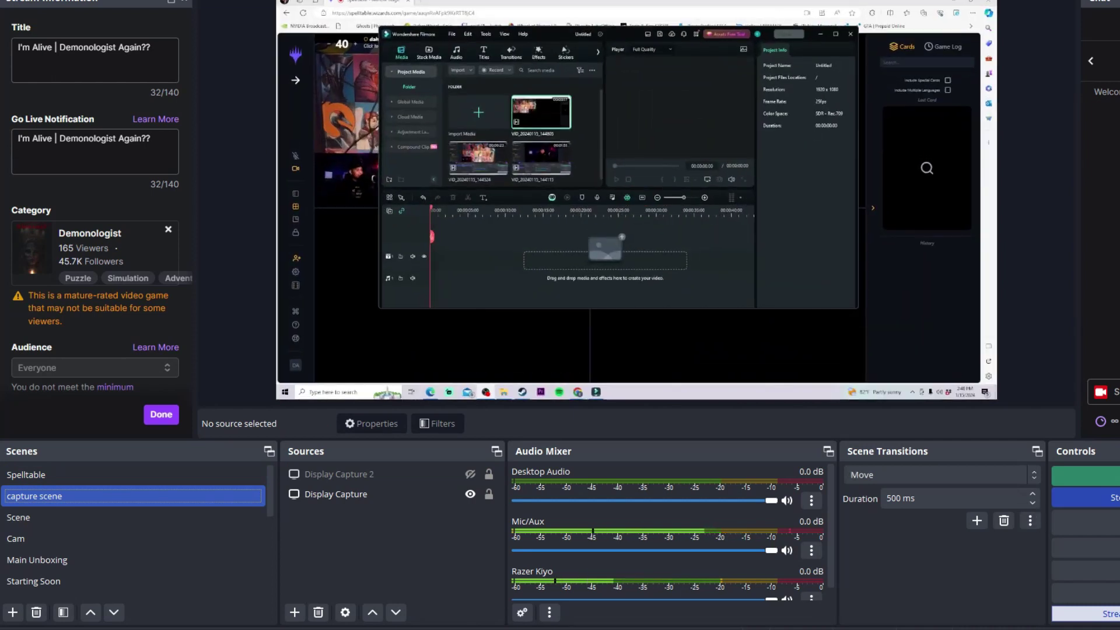
pyautogui.click(824, 34)
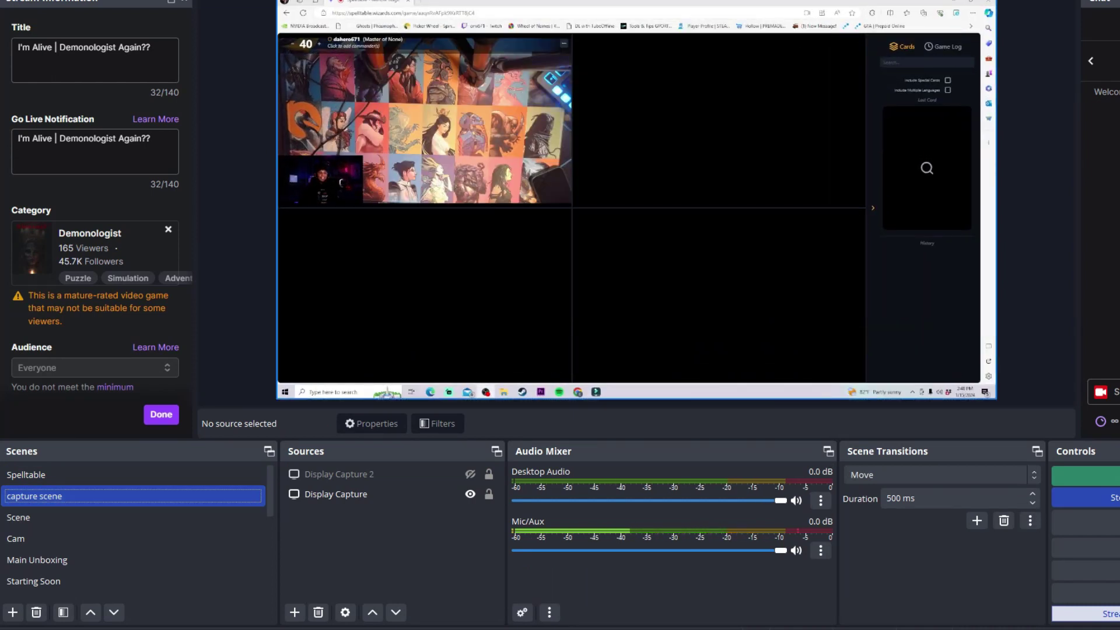
pyautogui.click(799, 172)
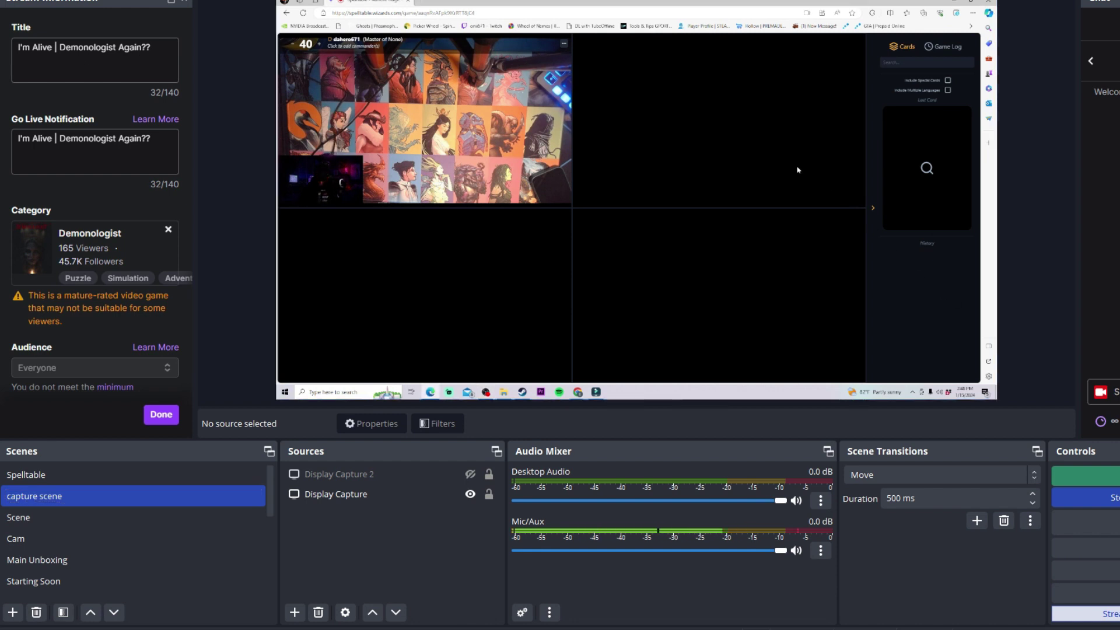
pyautogui.press('F11')
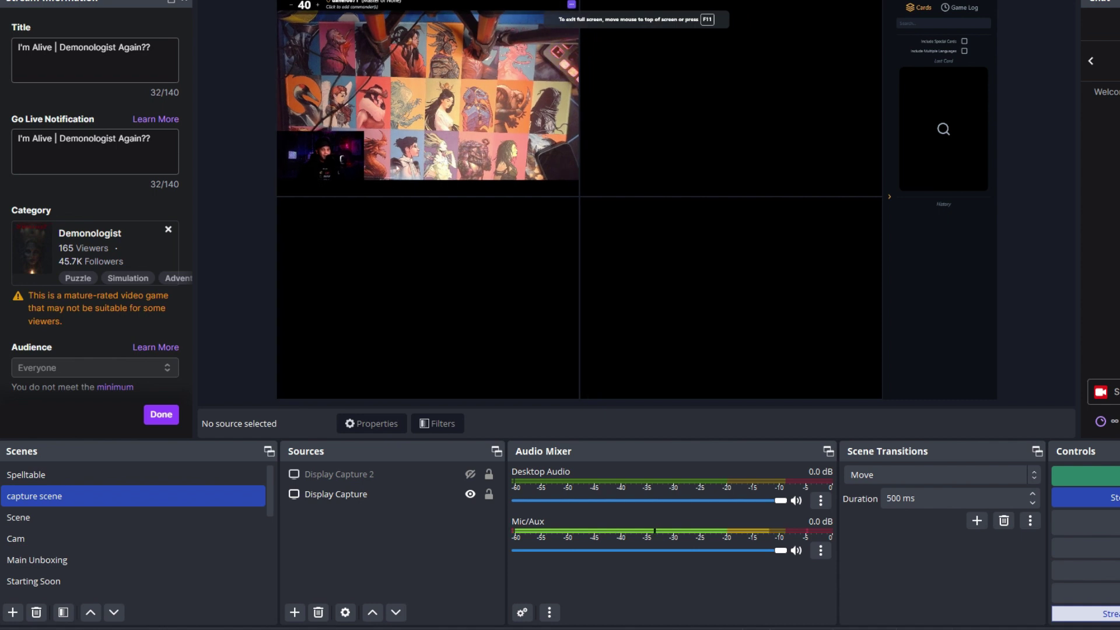
# - Select the Display Capture 2 source in the capture scene
pyautogui.click(338, 475)
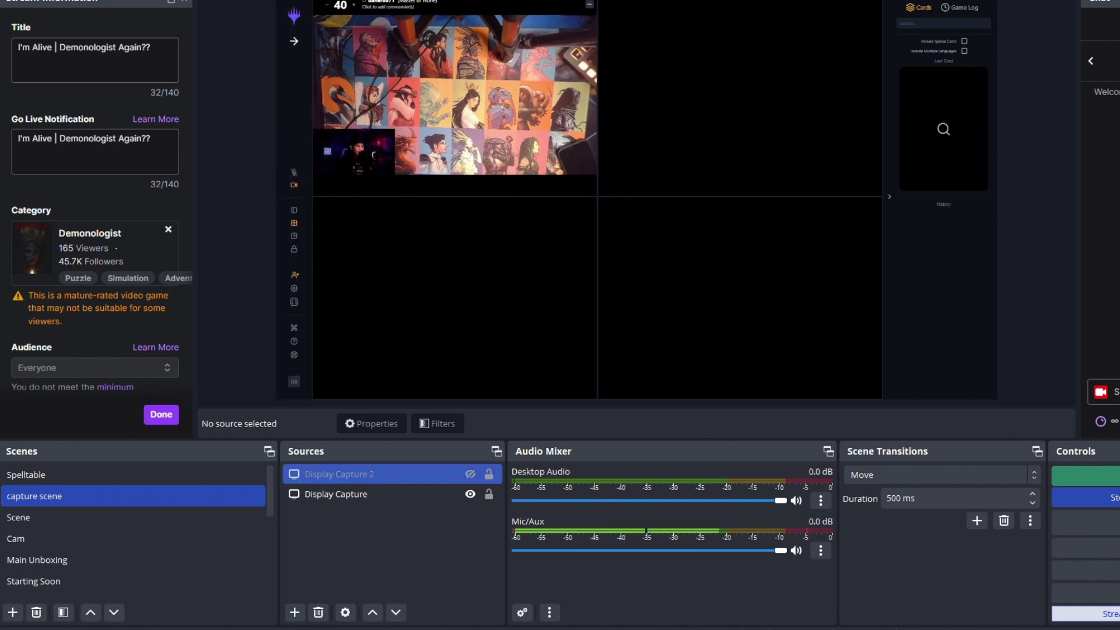